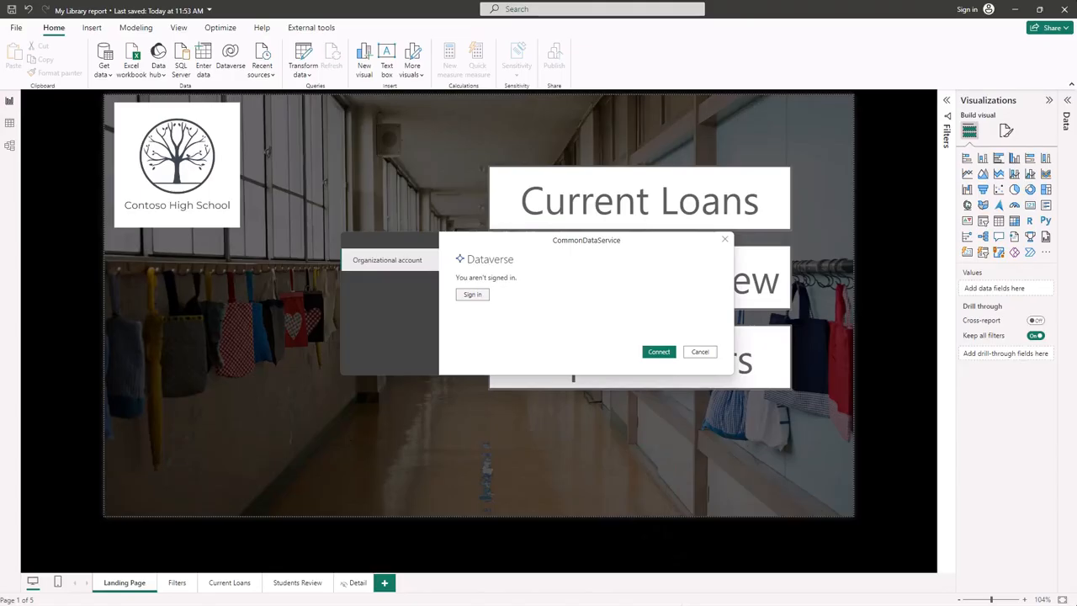
Step: Sign in to Dataverse with the organizational account's password, connect, and expand the org7e8febe2.crm.dynamics.com environment
left_click(472, 295)
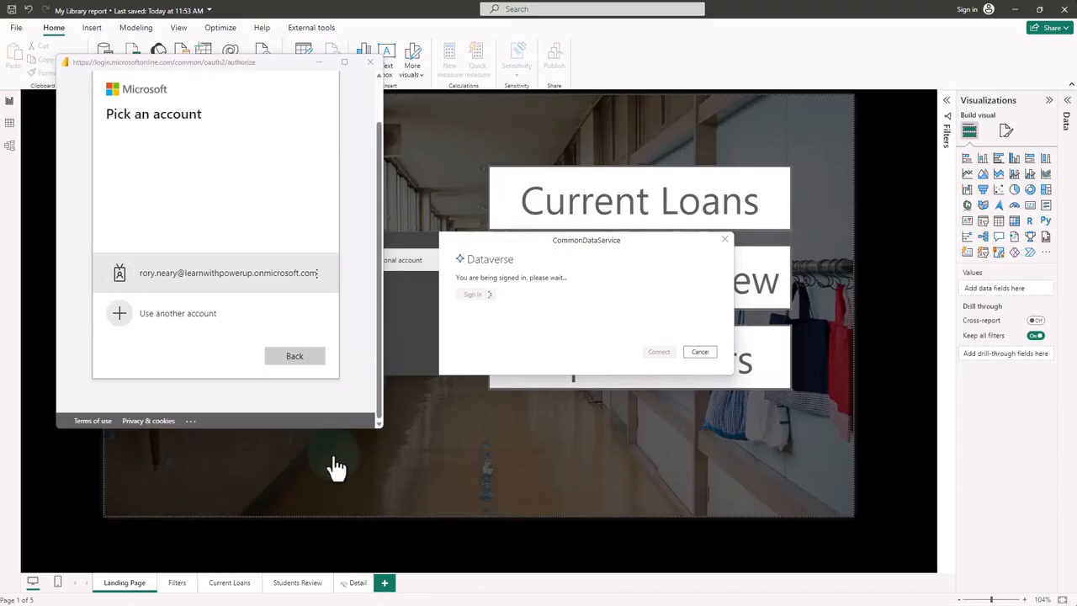
left_click(240, 276)
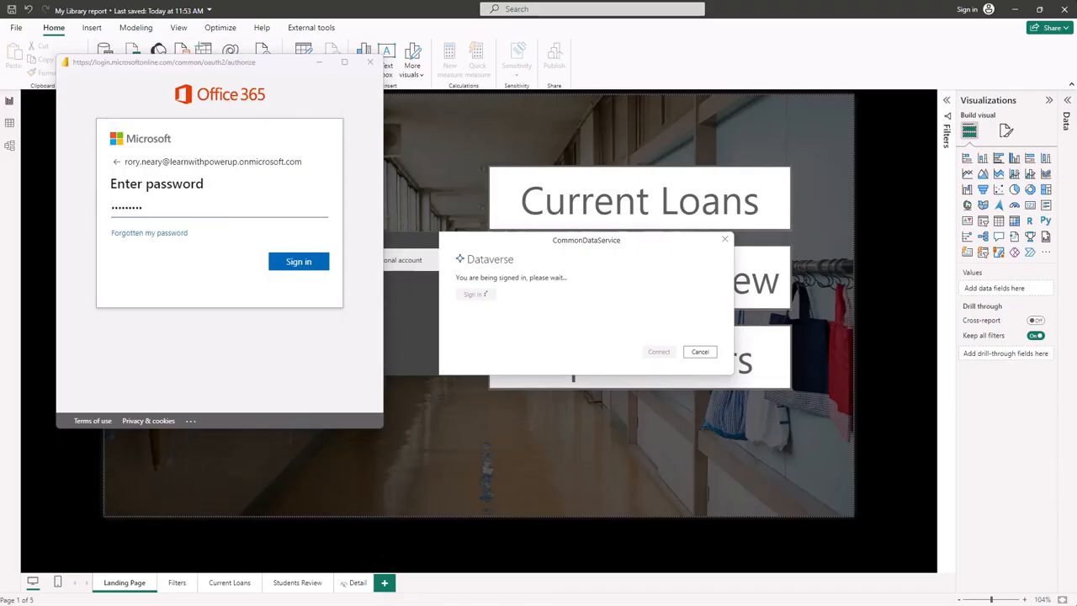
left_click(296, 263)
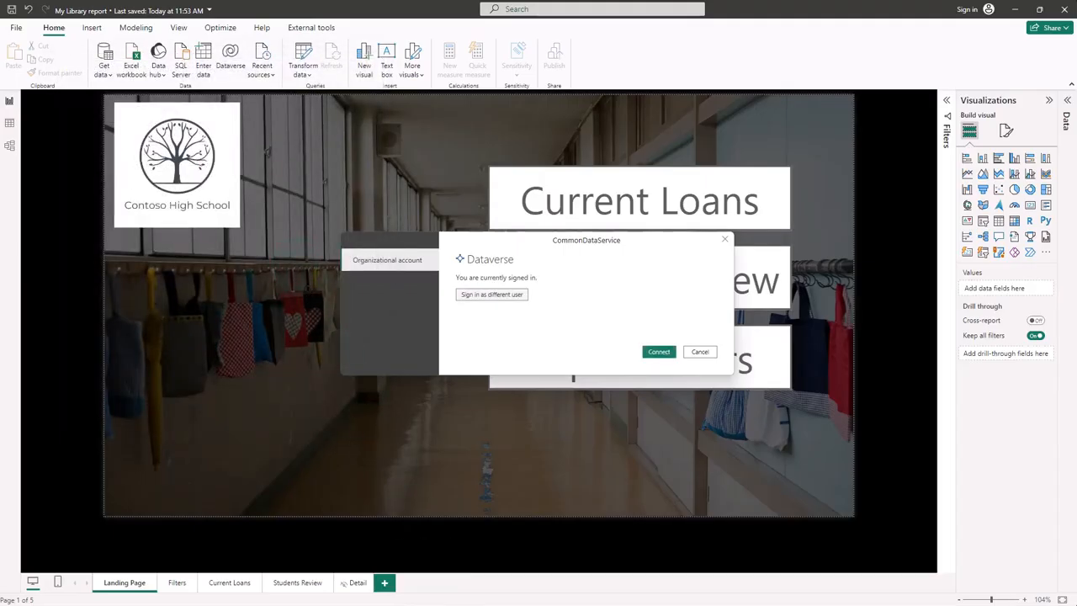
left_click(659, 352)
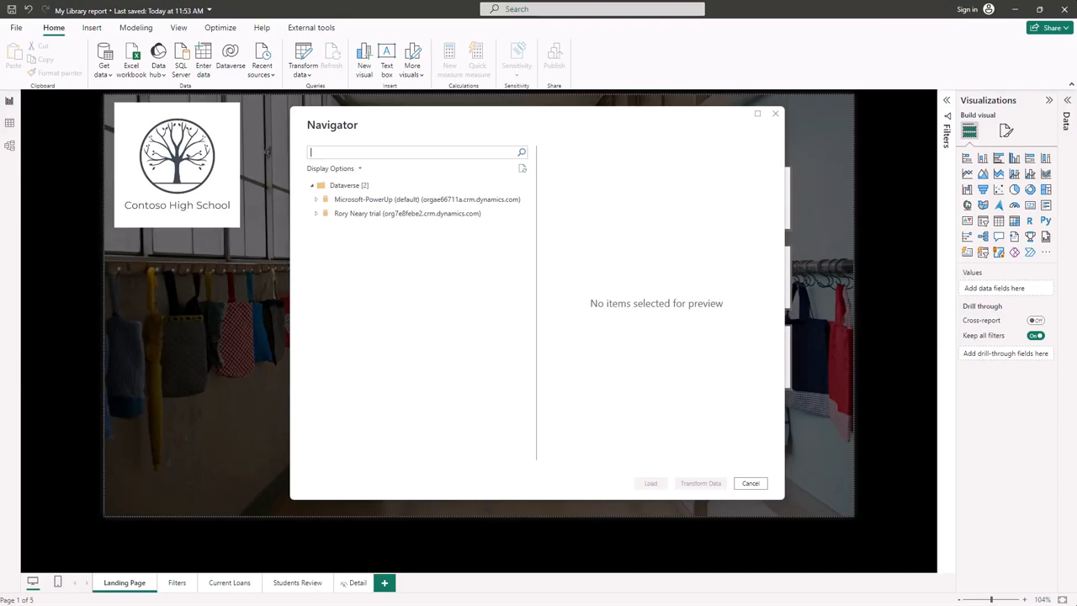
left_click(316, 214)
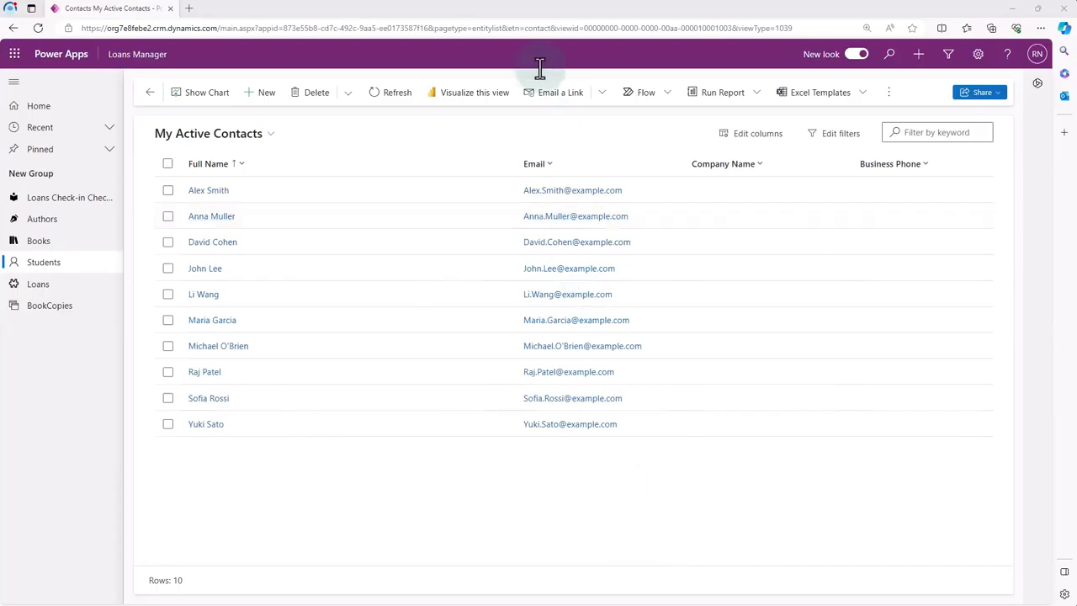
Step: In the Power Apps Loans Manager, examine the table names in the page addresses of the Students and Books lists
double_click(532, 28)
double_click(533, 28)
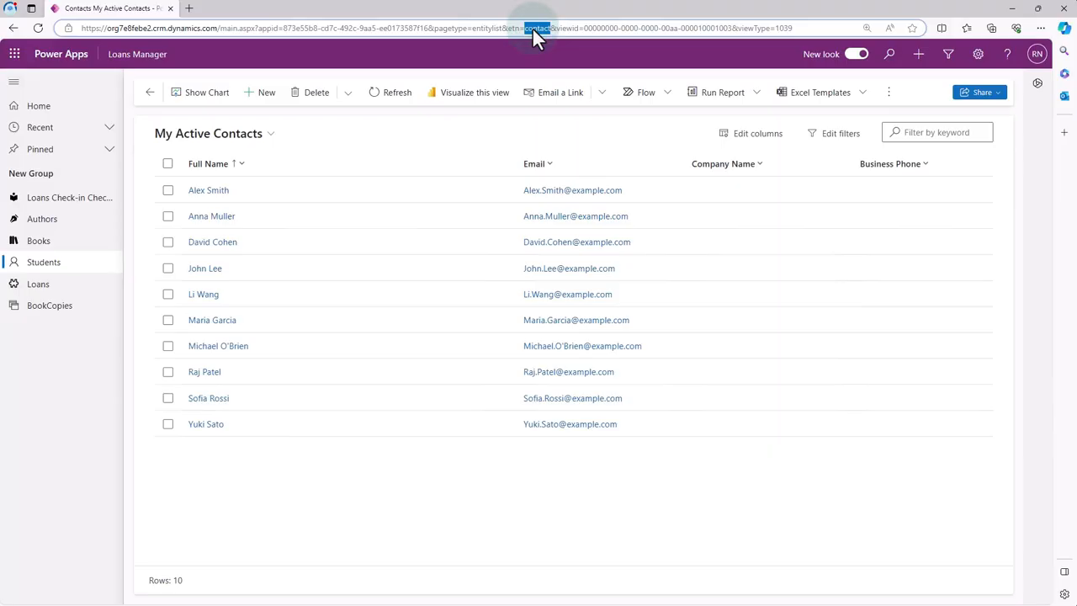
left_click(62, 239)
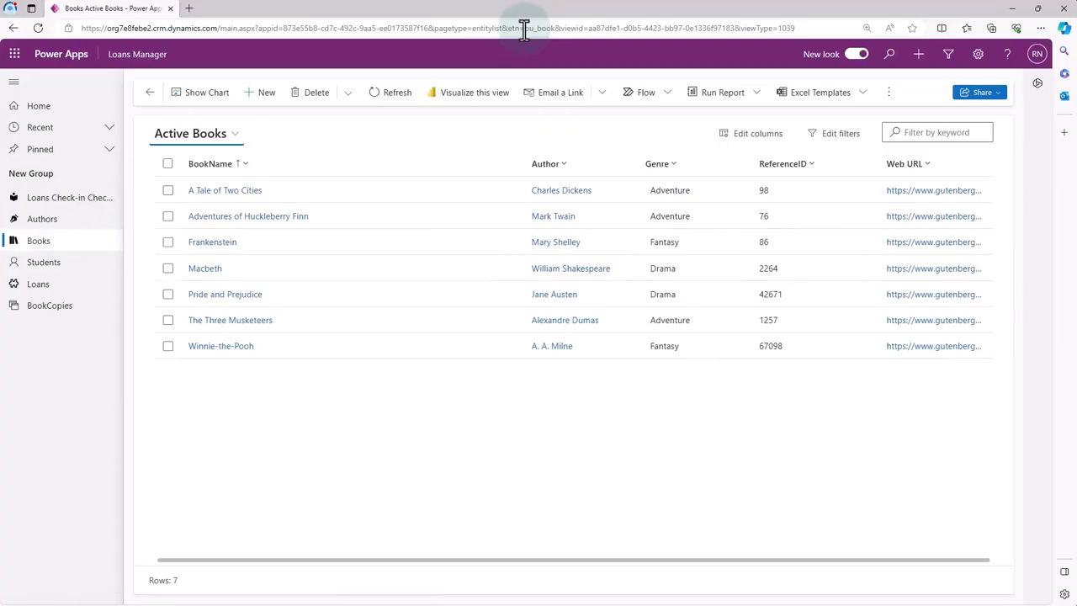
left_click_drag(523, 27, 552, 28)
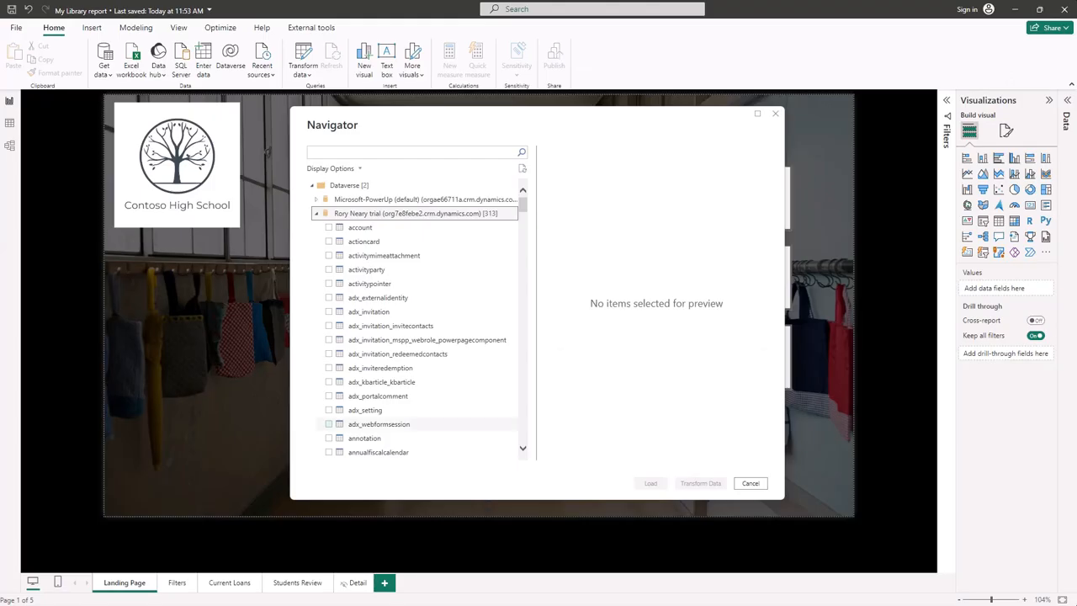
Step: Back in Power BI Desktop, find and select the contact table and open it for transforming with the Import connection mode
left_click(452, 153)
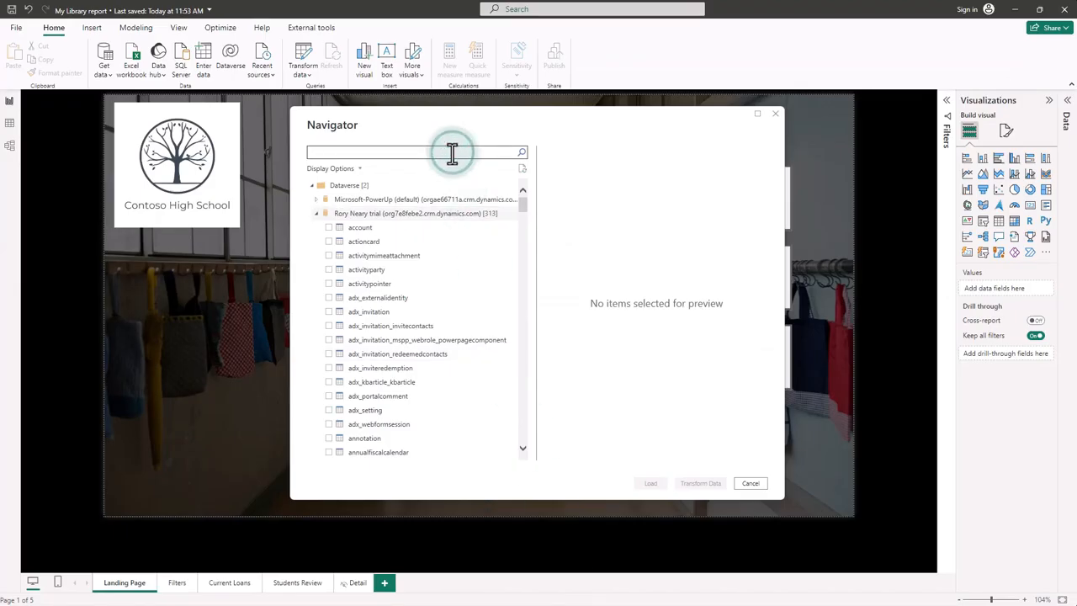
type("cont")
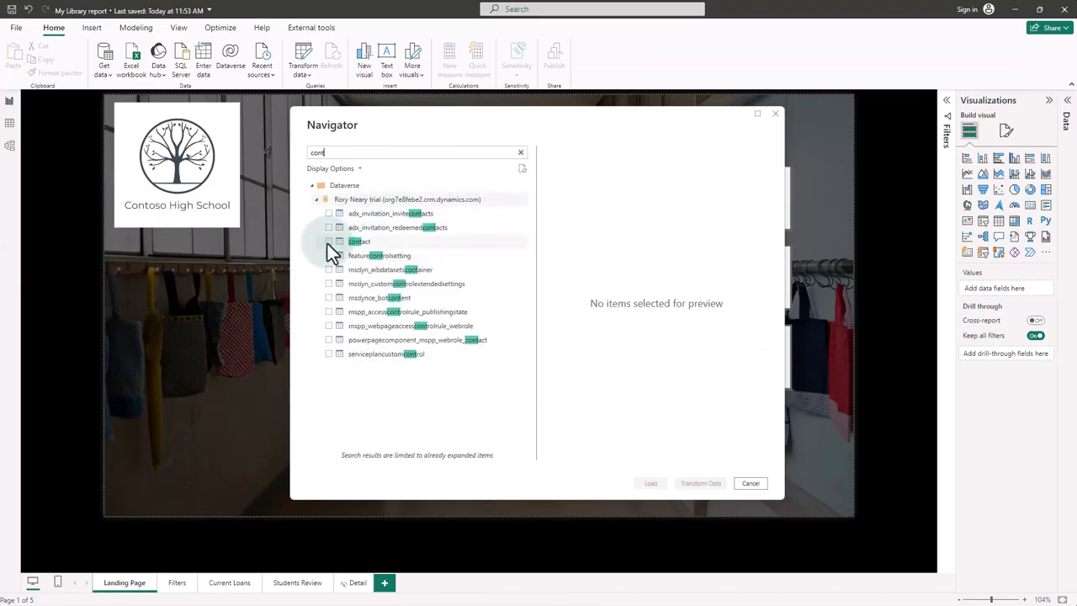
left_click(328, 241)
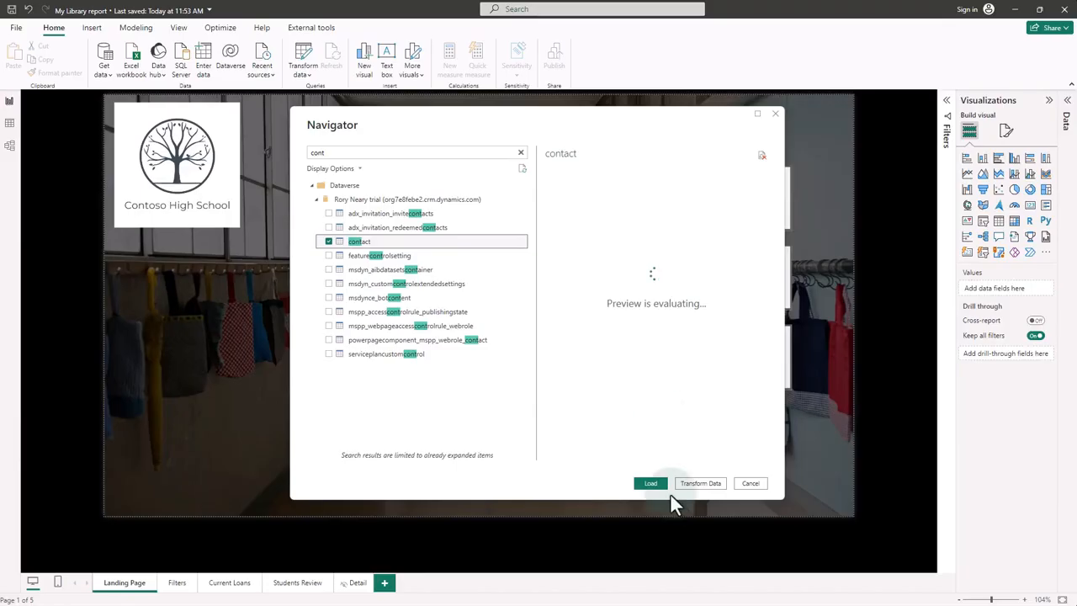
type("act")
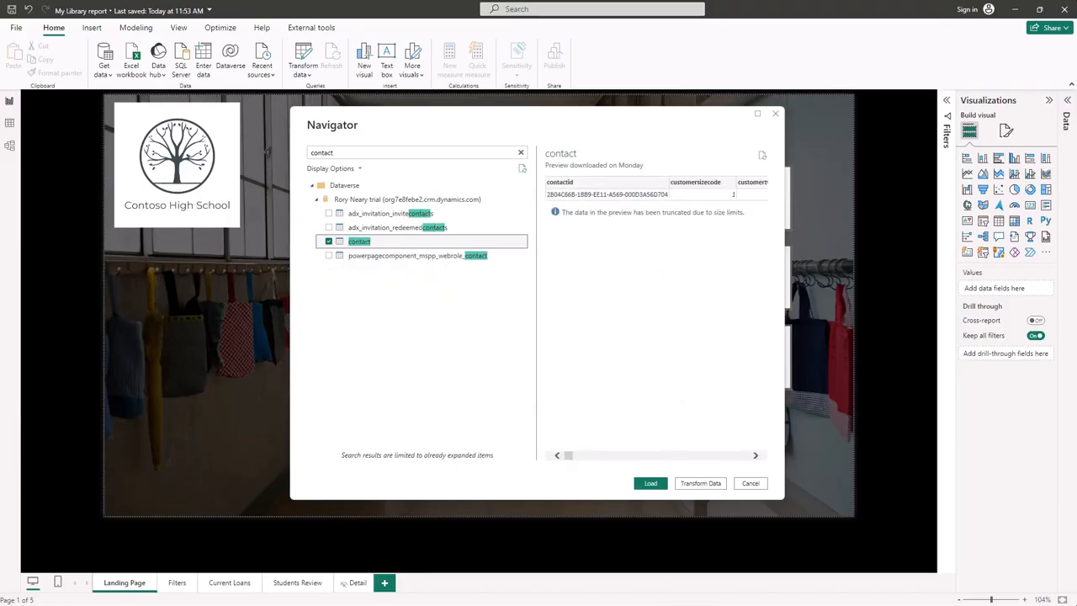
left_click(701, 484)
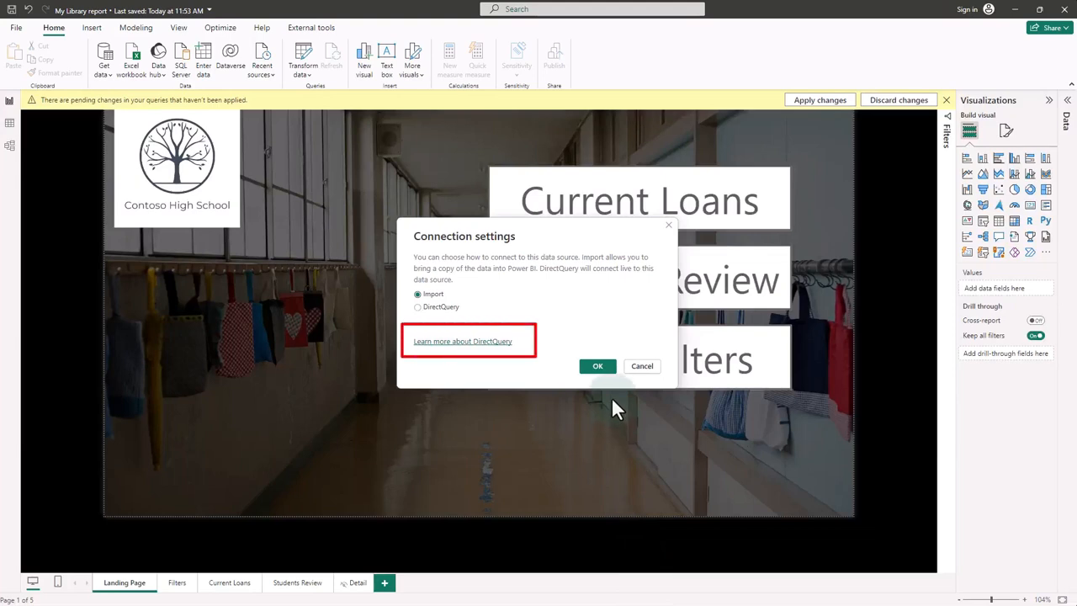
left_click(597, 367)
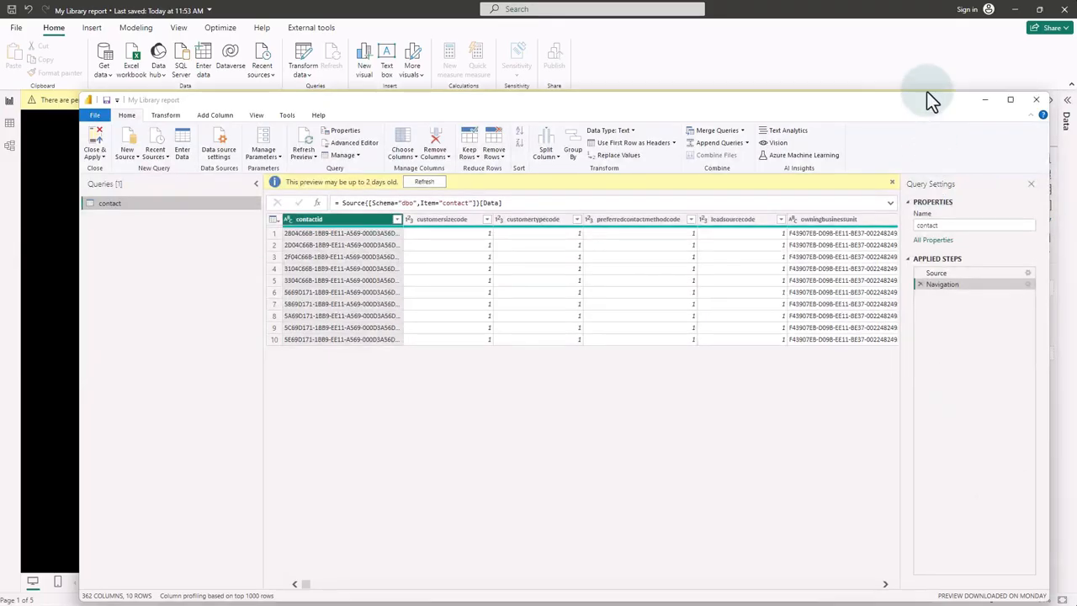
Step: Maximize the Power Query Editor and look through the columns of the contact table
left_click_drag(929, 98, 913, 46)
left_click(994, 44)
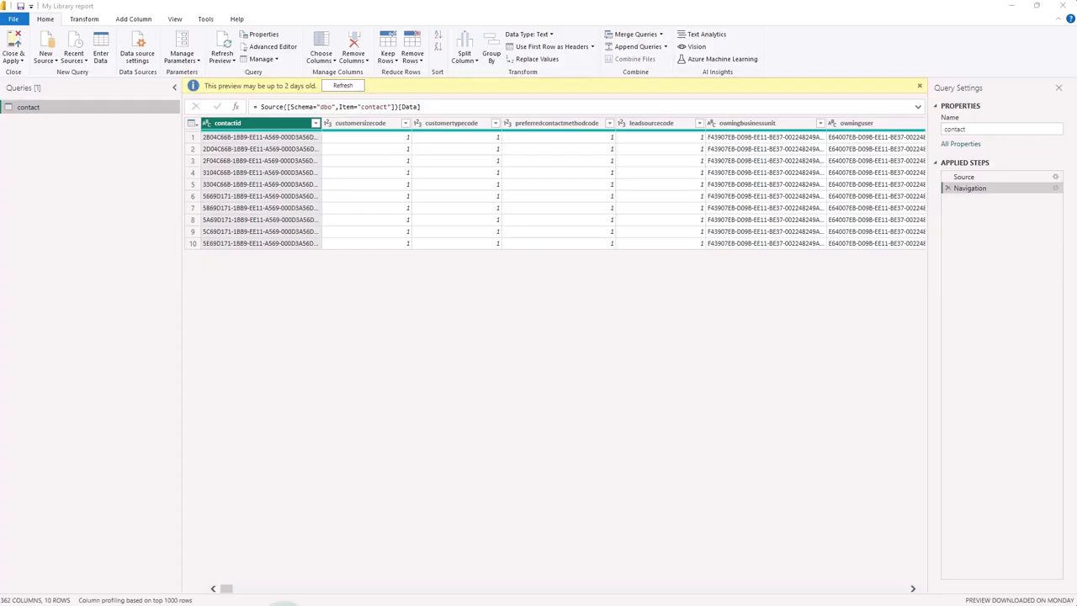
left_click_drag(235, 591, 241, 591)
scroll(237, 587, "right", 3)
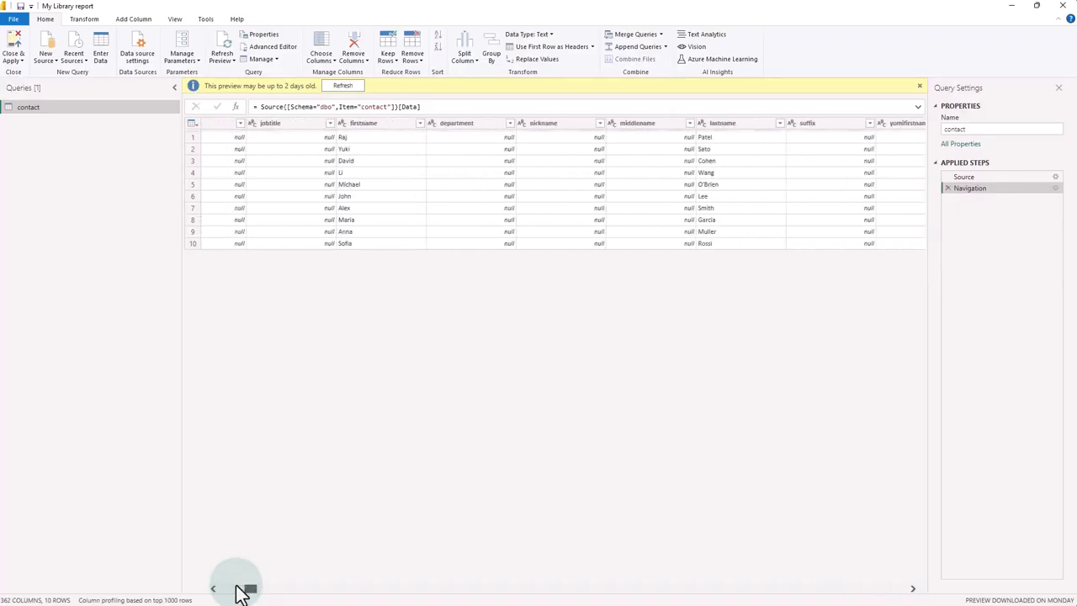
scroll(236, 587, "right", 4)
scroll(238, 591, "right", 5)
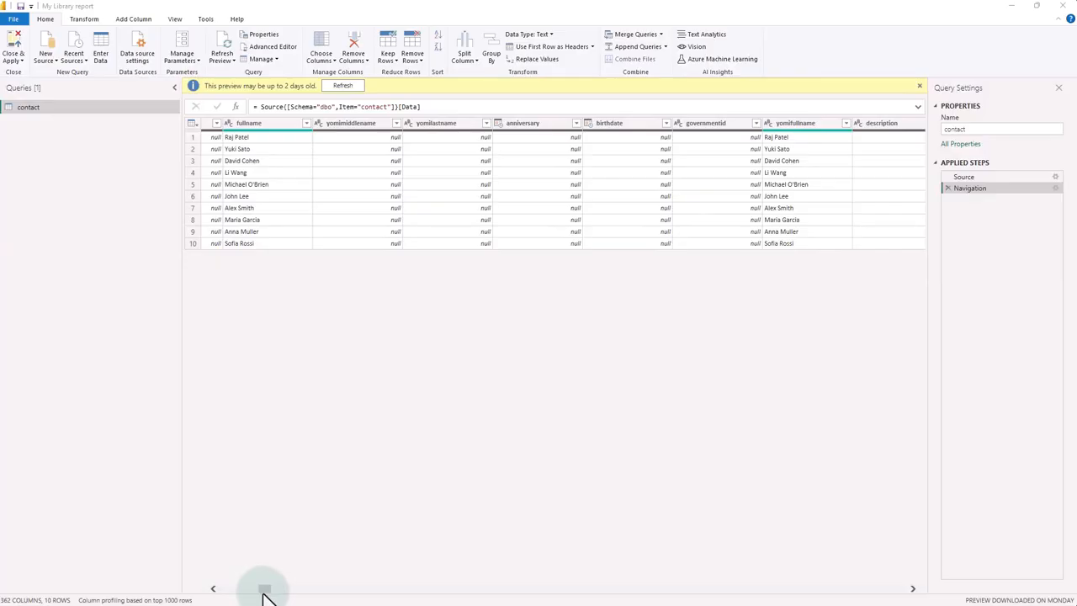
left_click_drag(262, 592, 211, 589)
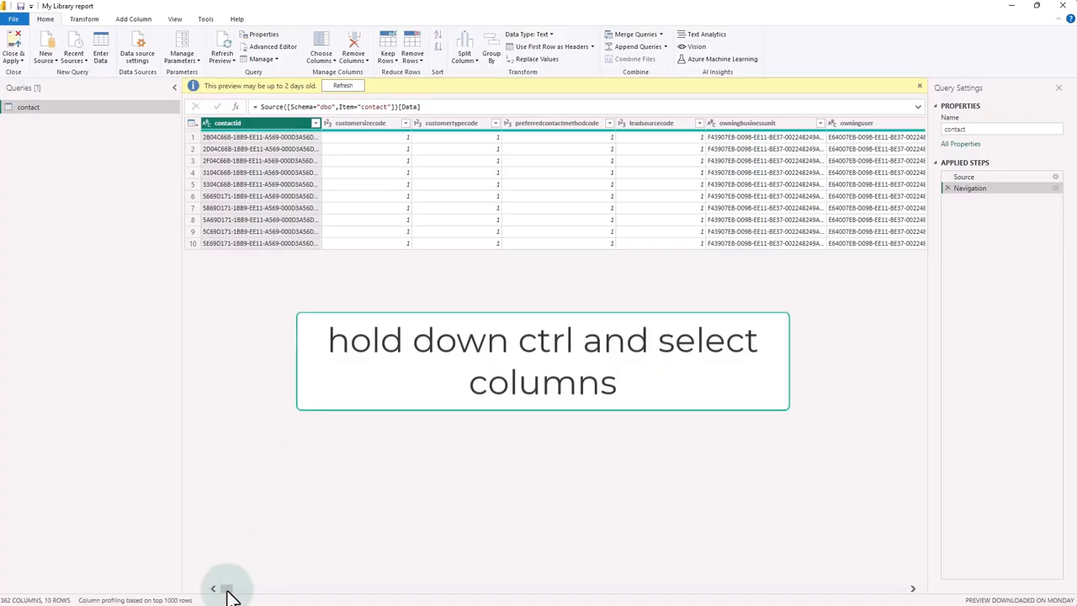
Step: Keep only the contactid, firstname, lastname, fullname and emailaddress1 columns of the contact query by removing all other columns
left_click_drag(227, 590, 238, 592)
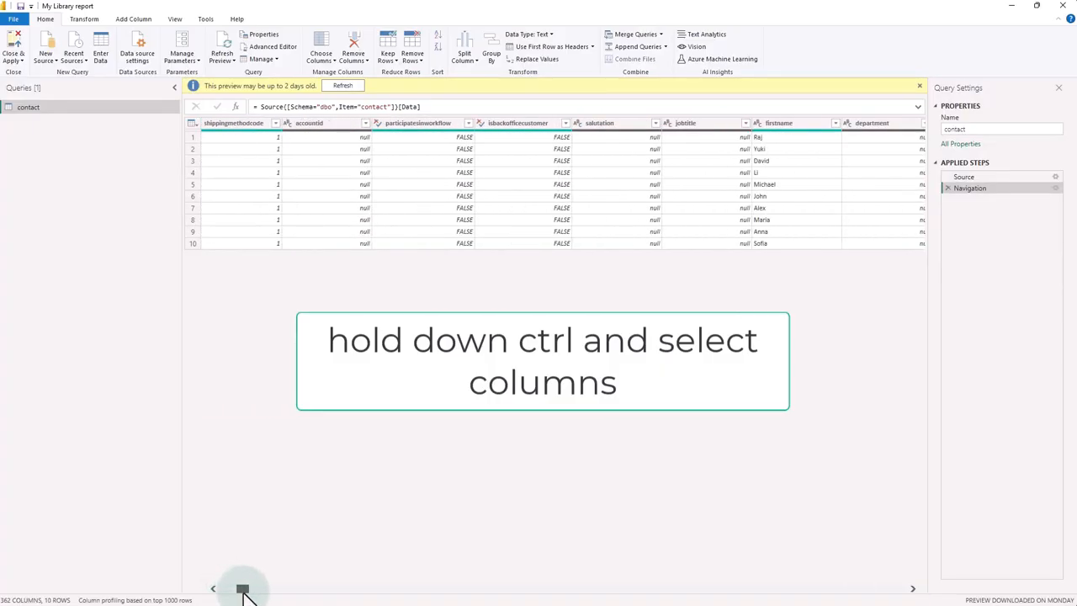
left_click_drag(243, 592, 244, 592)
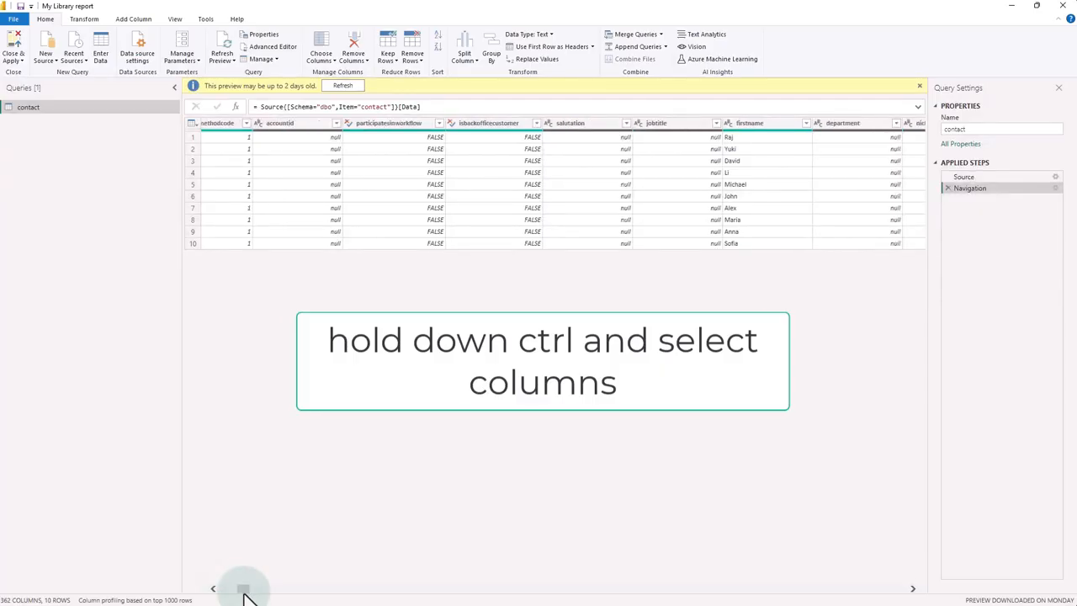
left_click(738, 127)
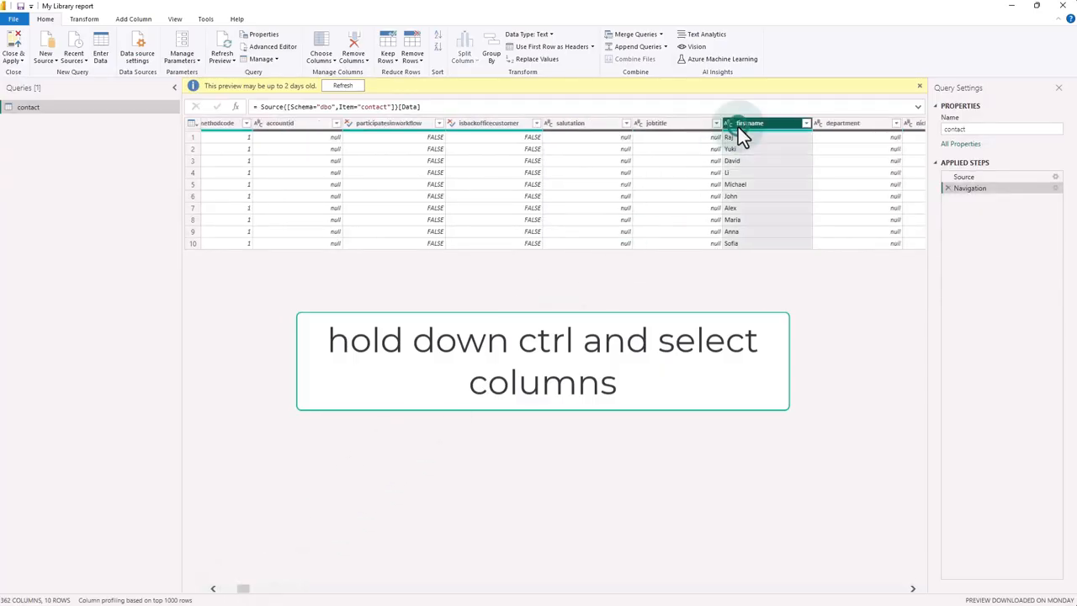
left_click_drag(244, 593, 255, 594)
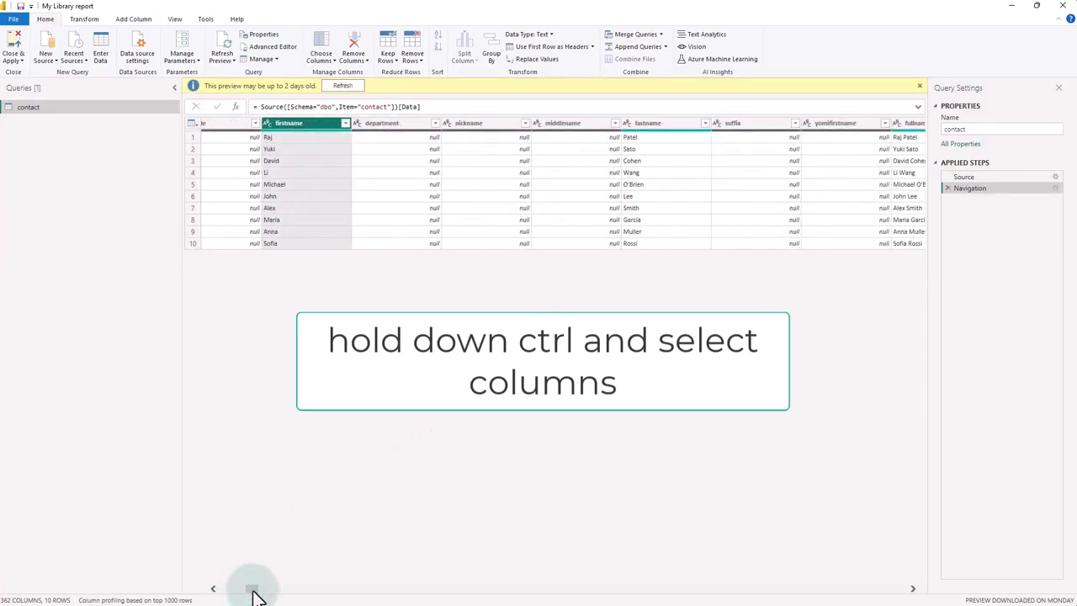
left_click(657, 127, "ctrl")
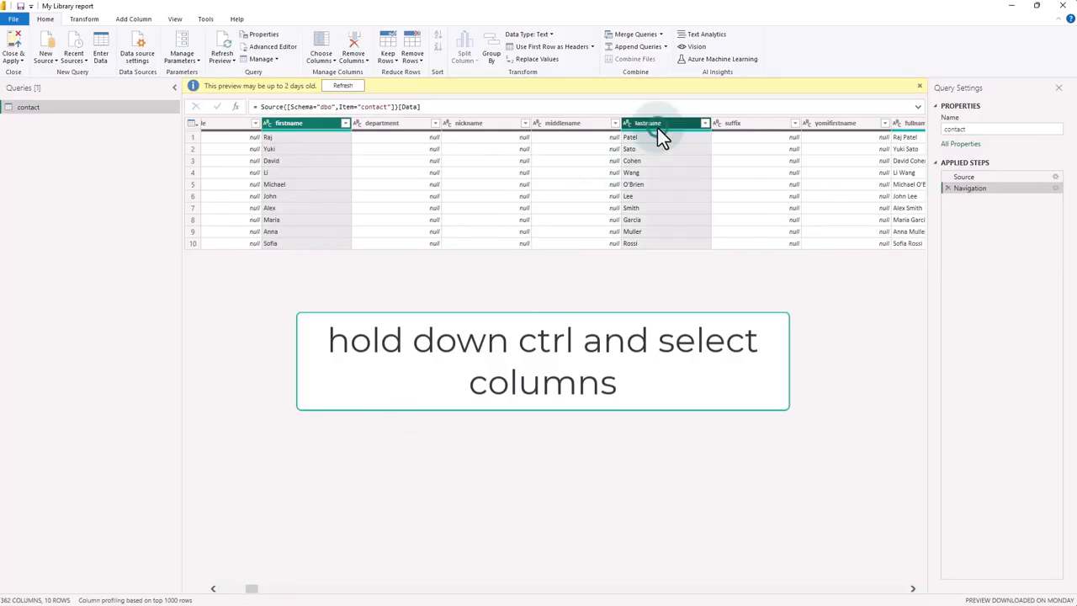
left_click_drag(252, 594, 264, 594)
left_click(265, 592)
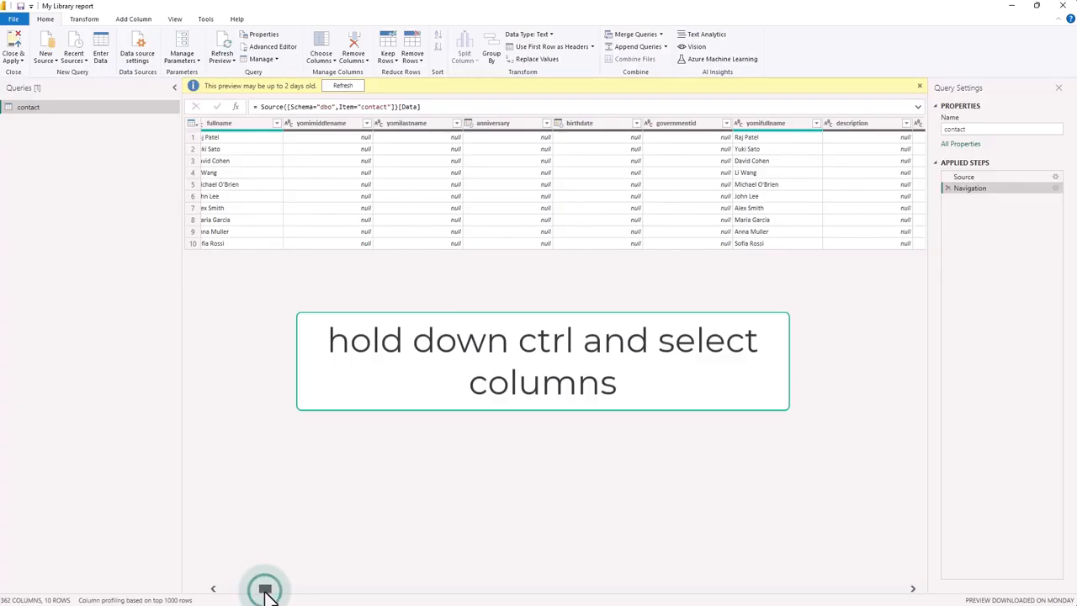
left_click(243, 124, "ctrl")
left_click(263, 592)
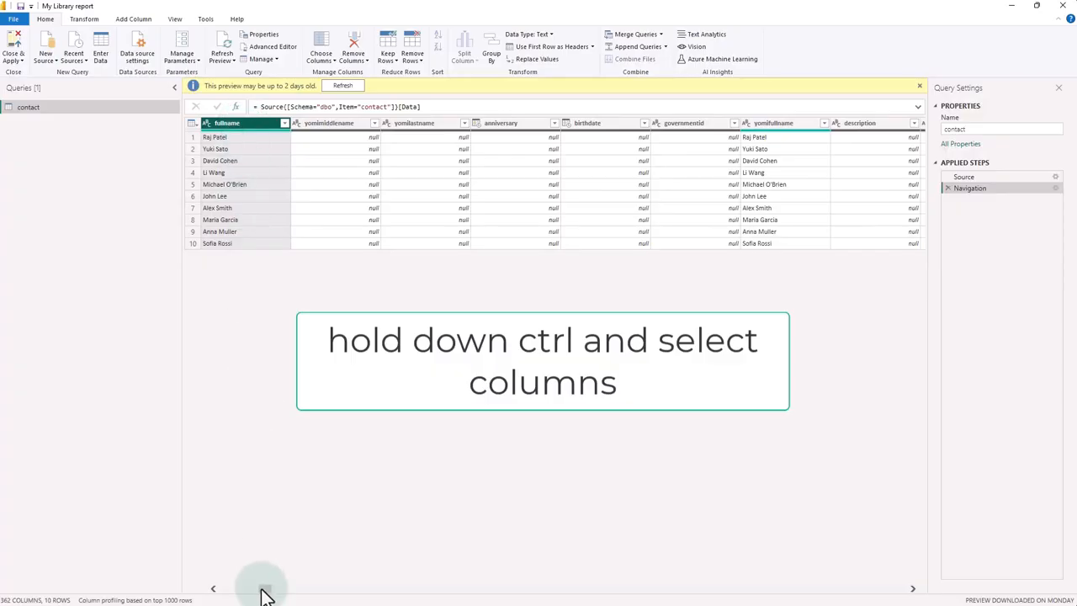
left_click_drag(262, 590, 284, 591)
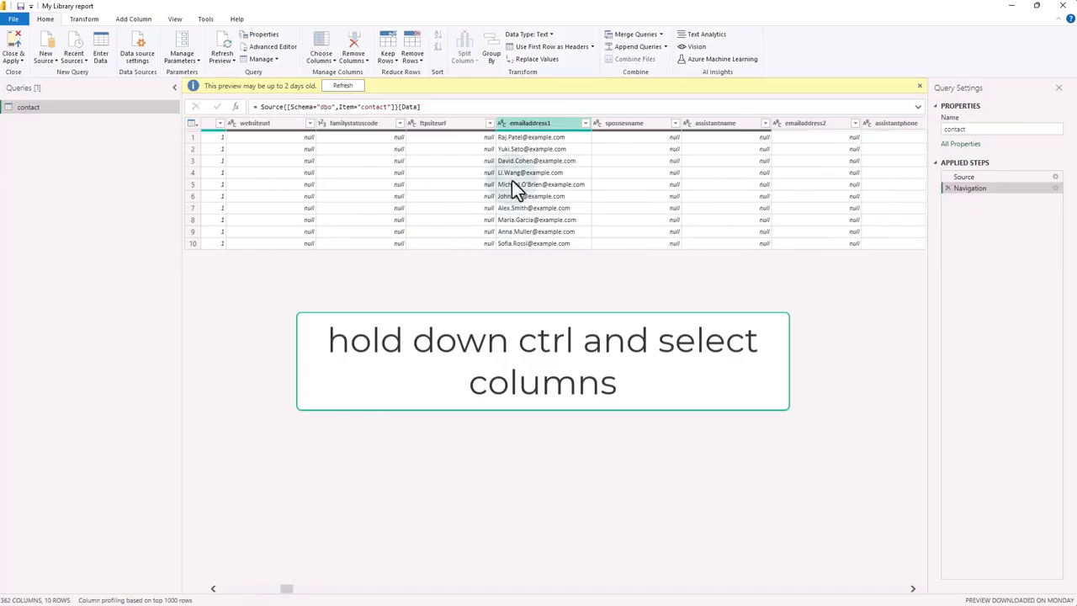
left_click(543, 125)
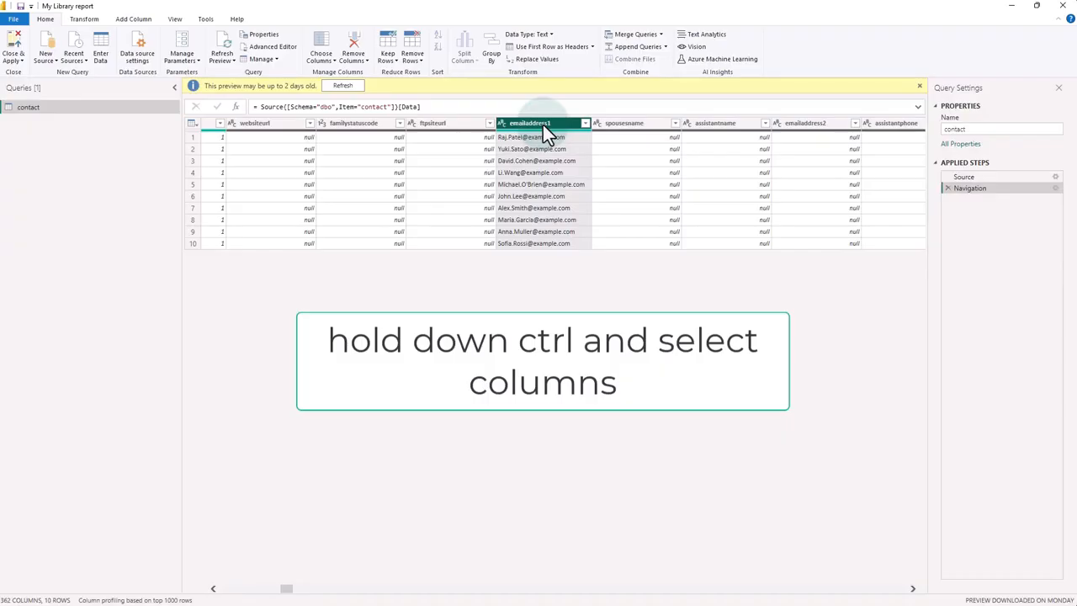
left_click(286, 590)
left_click_drag(286, 594, 260, 596)
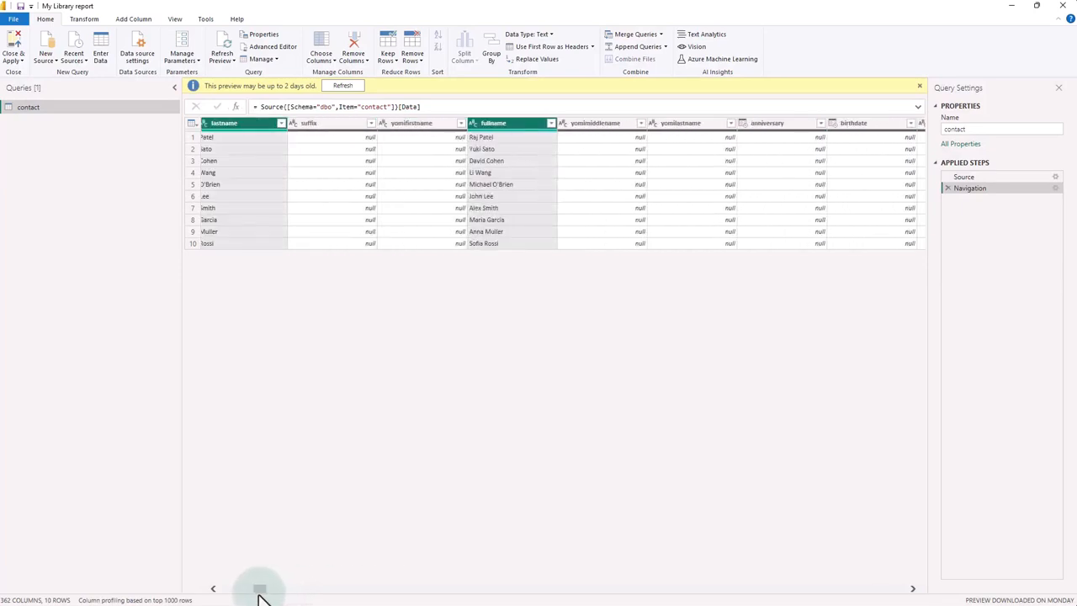
right_click(506, 123)
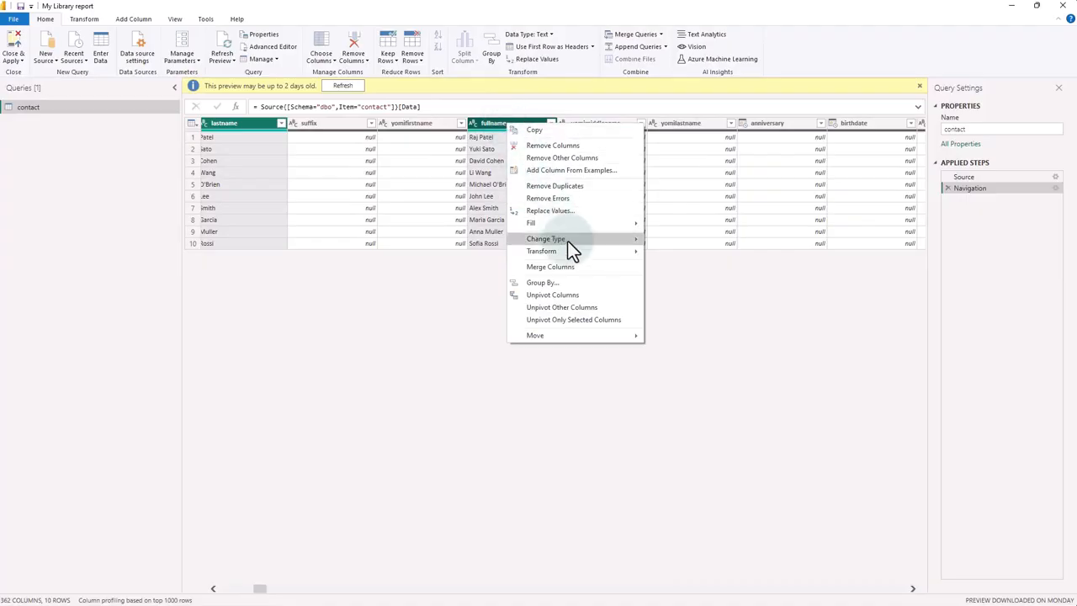
mouse_move(568, 242)
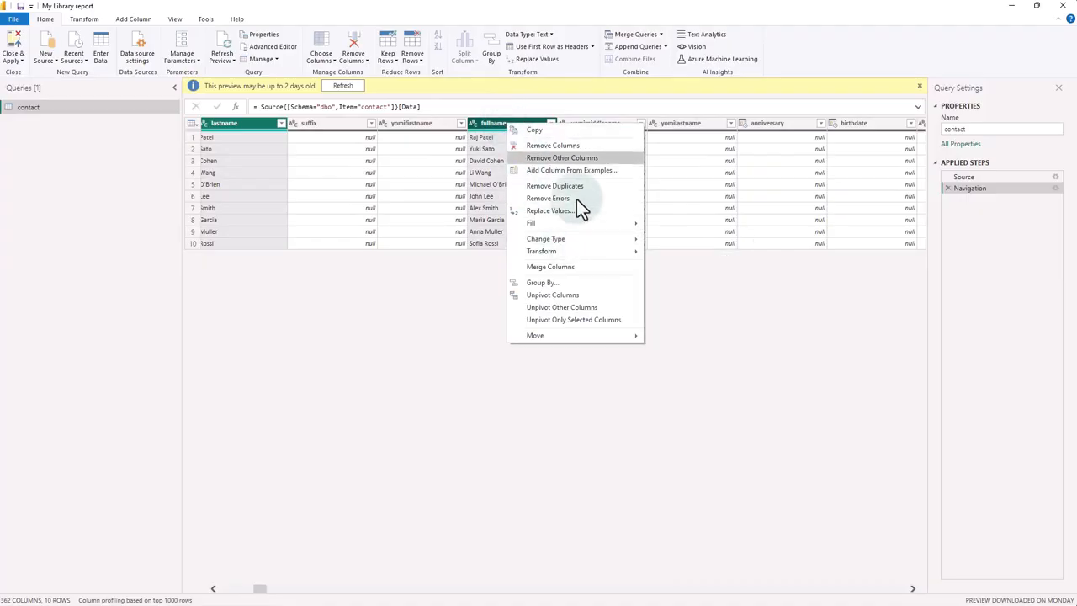
left_click(585, 159)
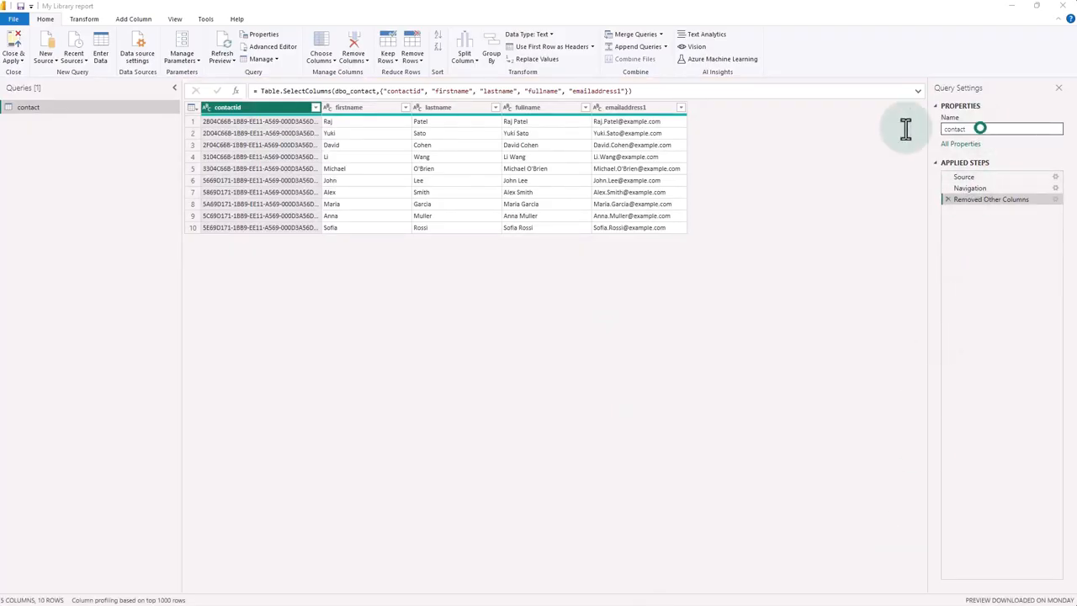
Step: Rename the contact query to Student, then close the query editor and apply the changes to the report
left_click(968, 131)
left_click_drag(970, 127, 936, 131)
type("Student")
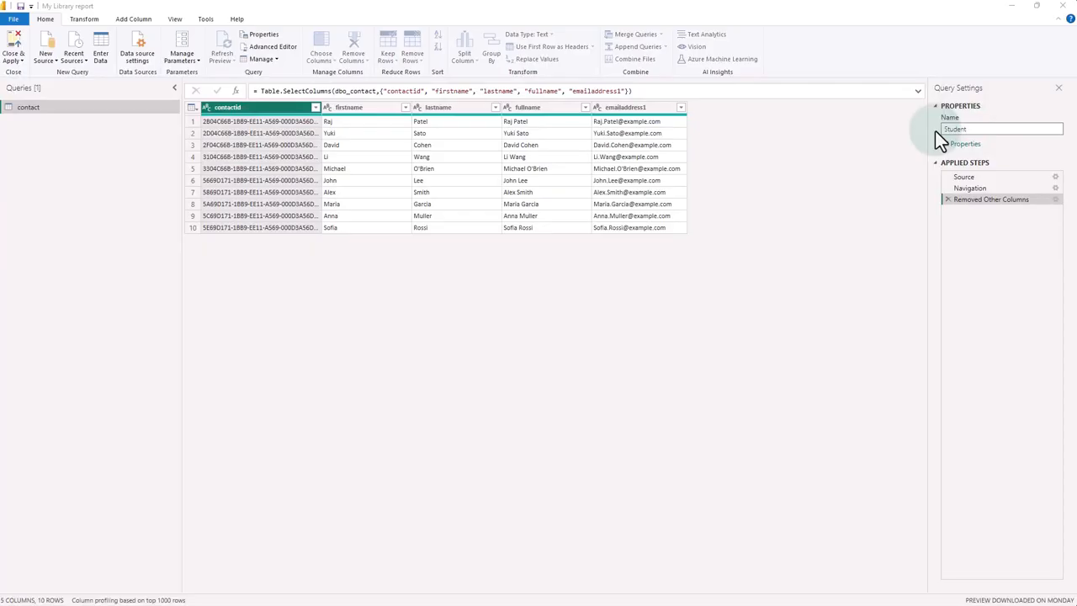
left_click(13, 49)
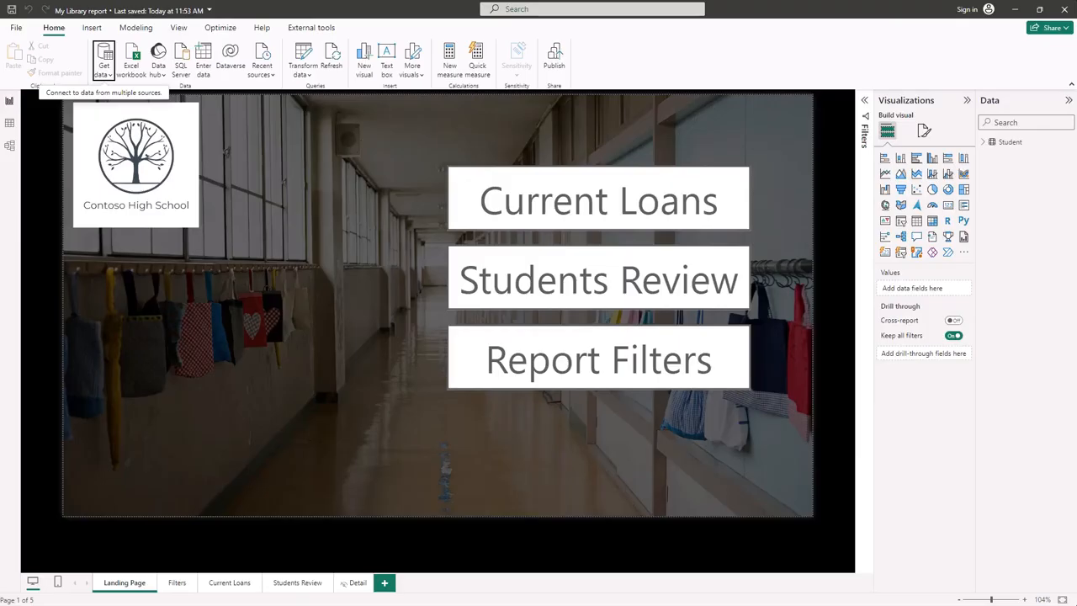
Step: Examine the loaded Student table in the table view and in the model view
left_click(10, 125)
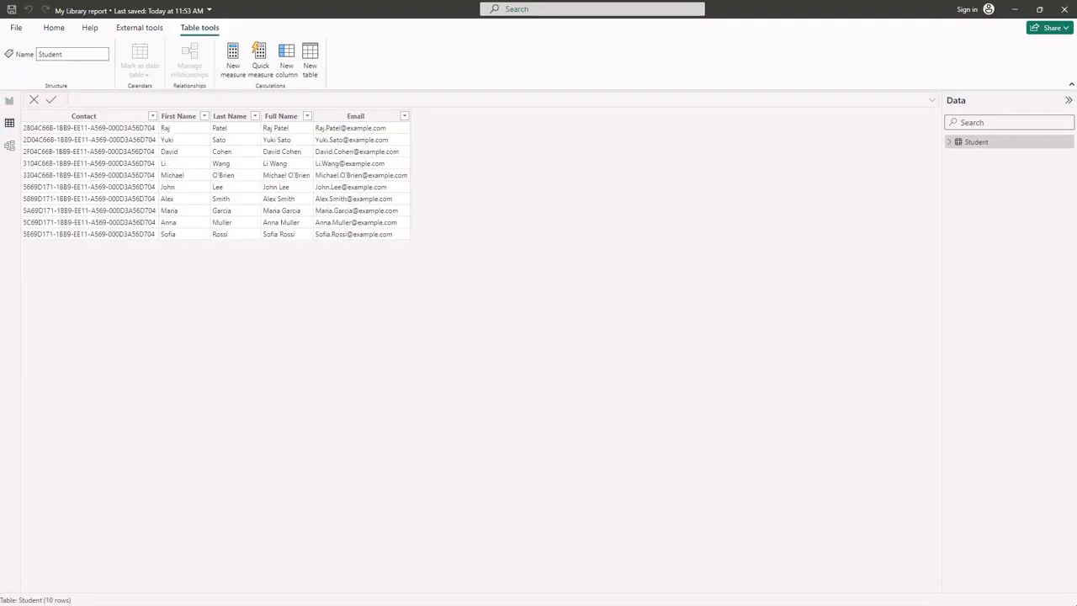
left_click(9, 149)
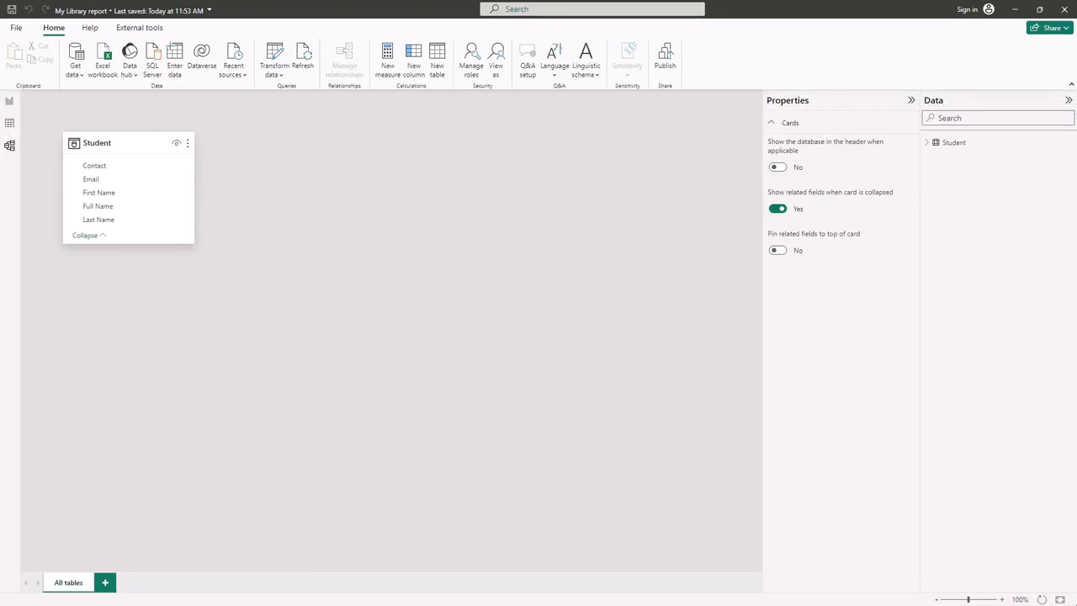
Step: Compare the Student table's Contact column with the record ID in the URL of the matching student's contact in the Power Apps Loans Manager
left_click(9, 124)
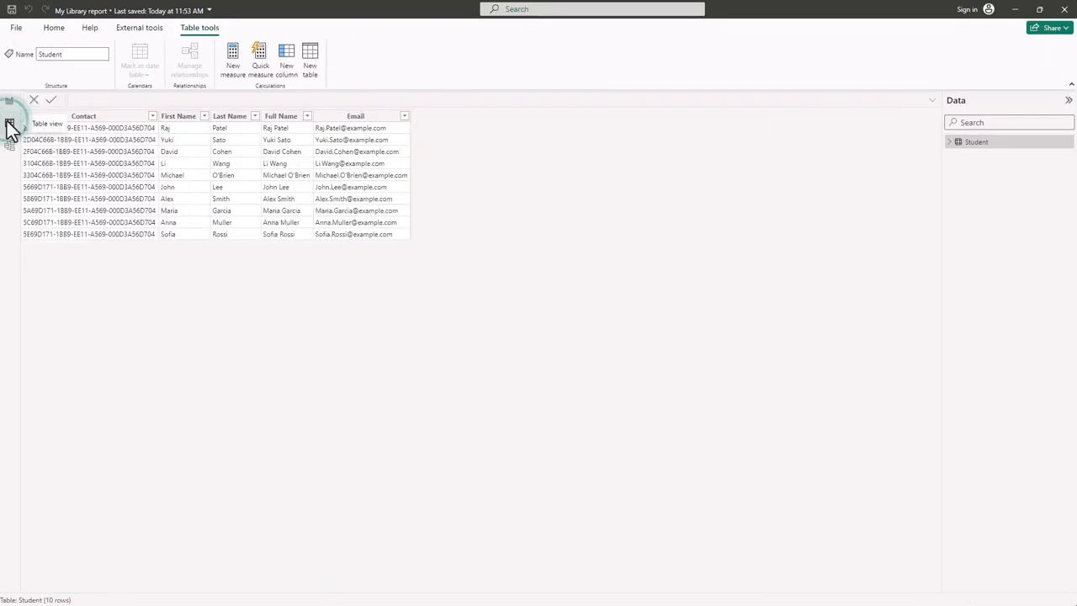
left_click(131, 308)
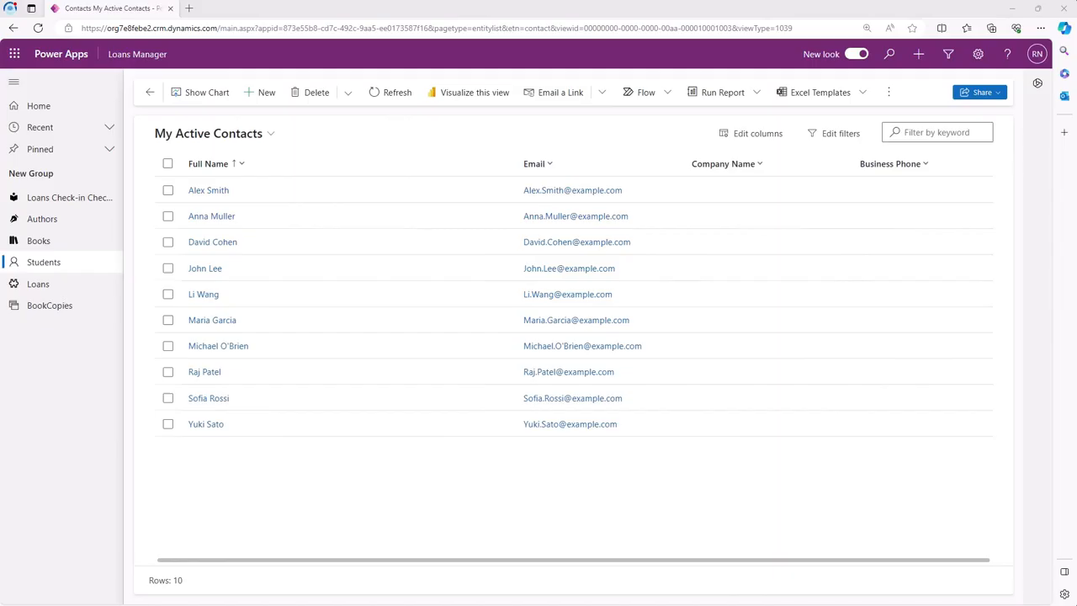
left_click(208, 378)
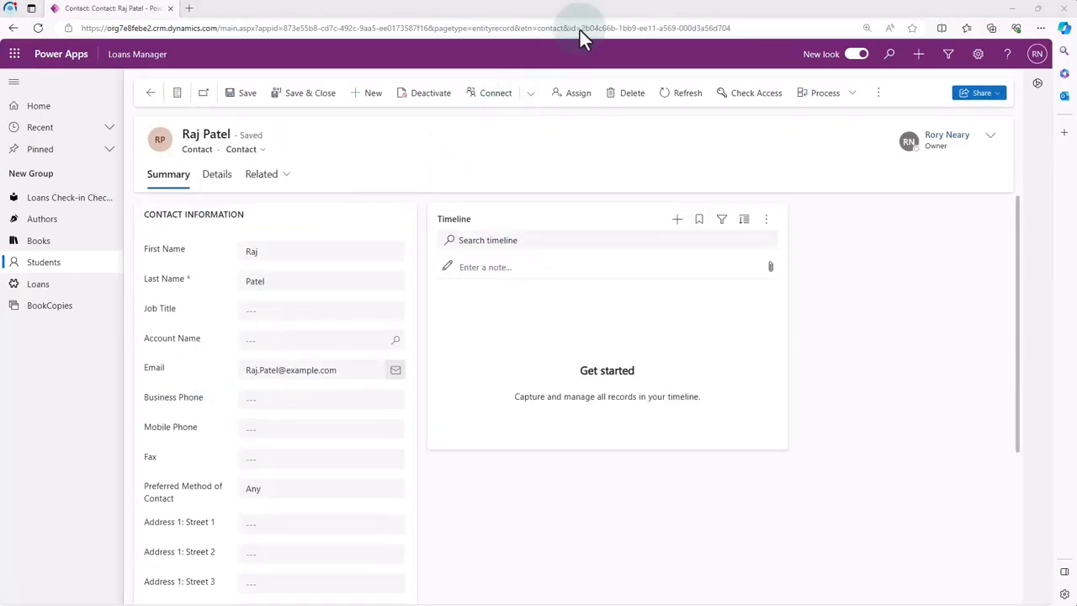
left_click_drag(580, 28, 743, 24)
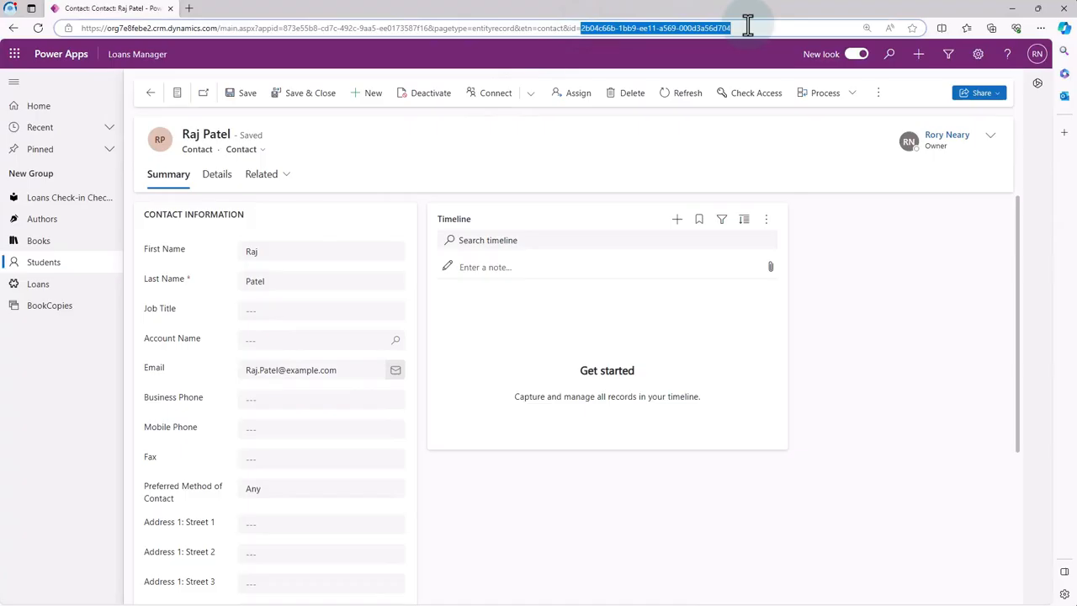
key("alt+Tab")
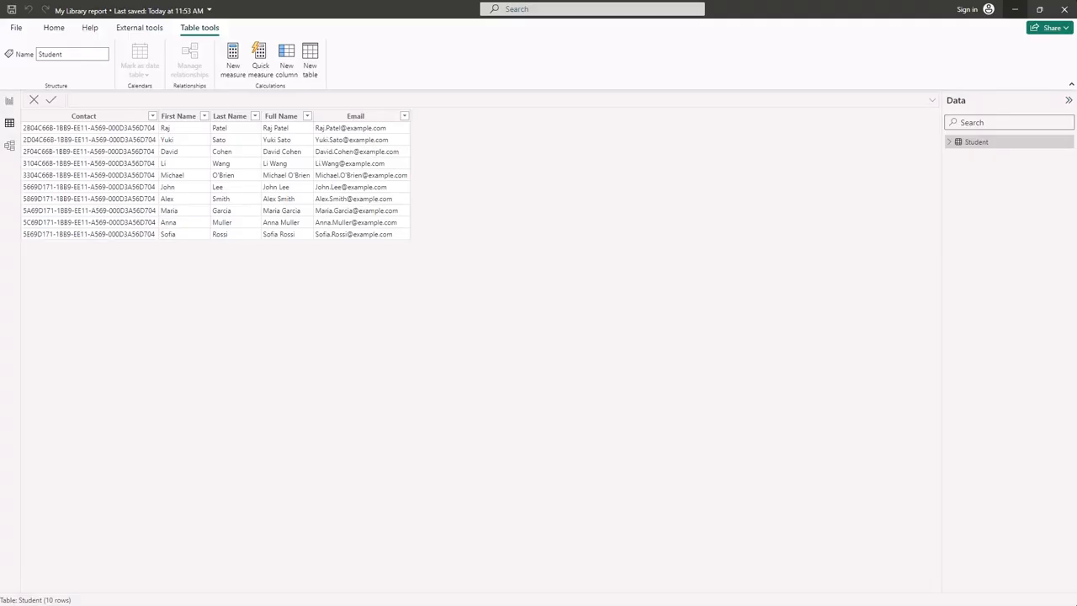
Step: Save the library report in Power BI Desktop with the loaded Student table
left_click(16, 28)
left_click(46, 106)
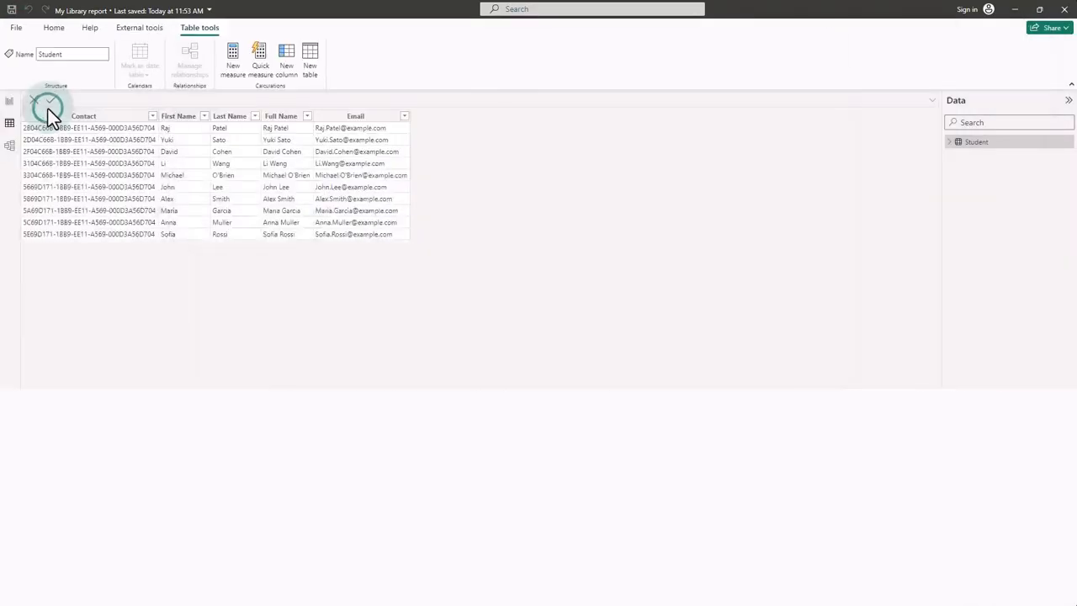